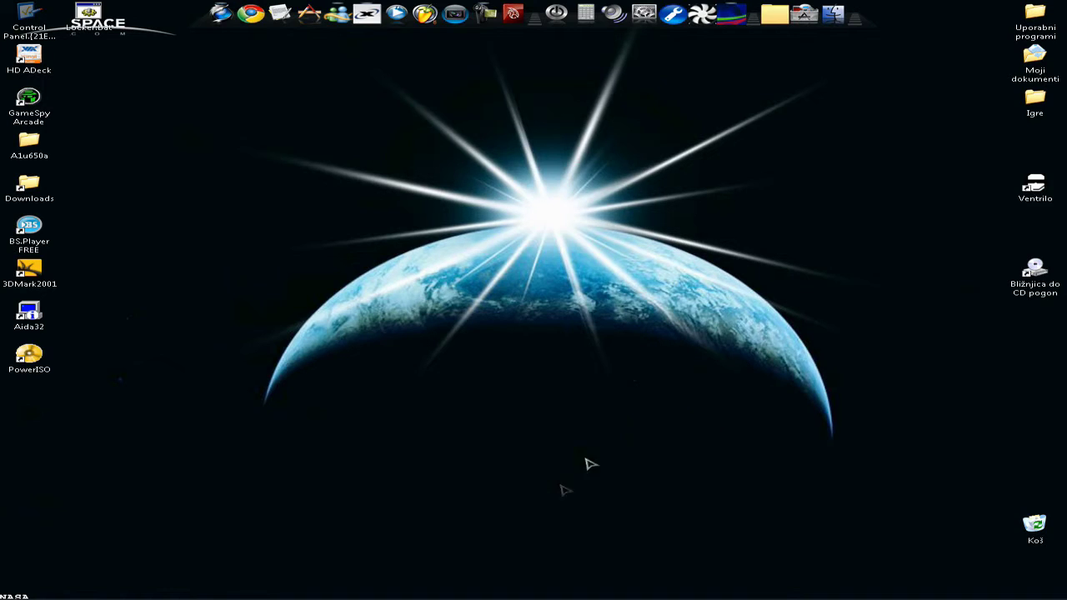
# Bring up the Oxford dictionary entry for "genuine" to read its definition, and minimise the dictionary window
pyautogui.moveTo(475, 597)
pyautogui.click(299, 589)
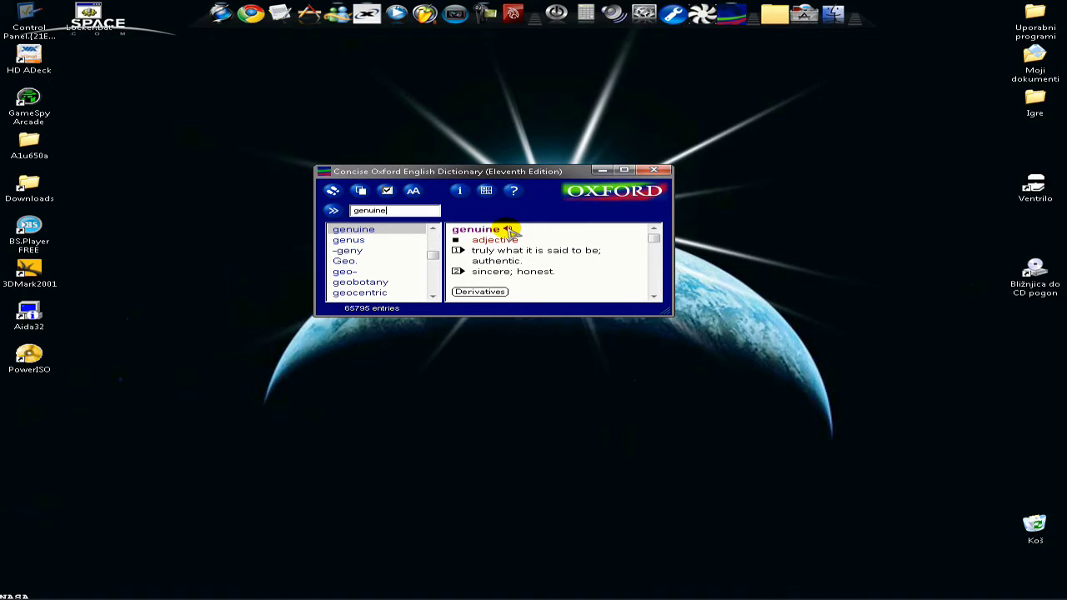
pyautogui.click(602, 171)
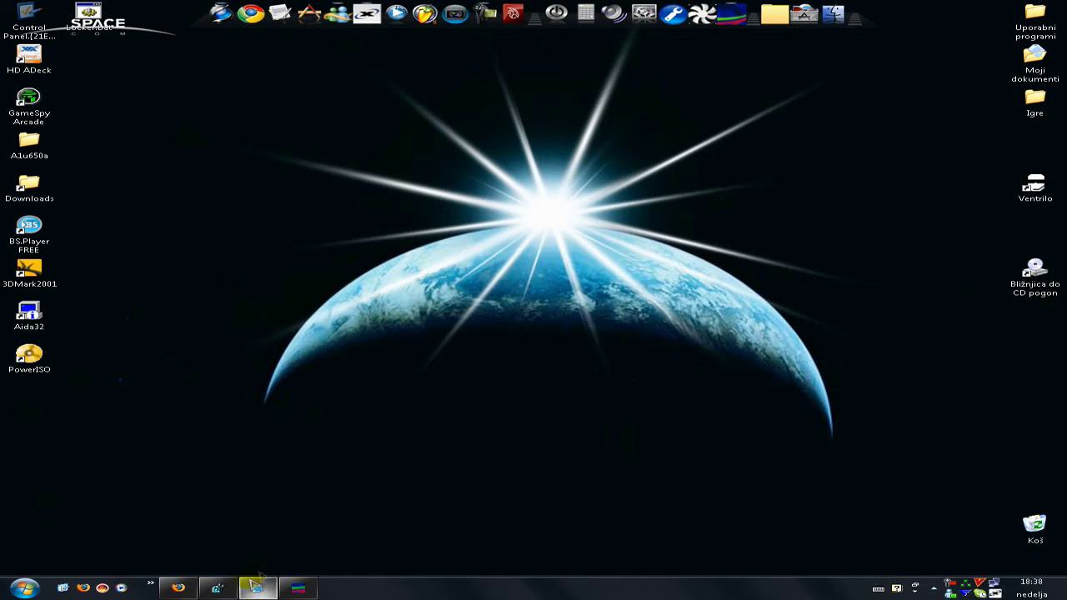
# Launch the Registry Editor by running regedit from the Run dialog
pyautogui.click(259, 581)
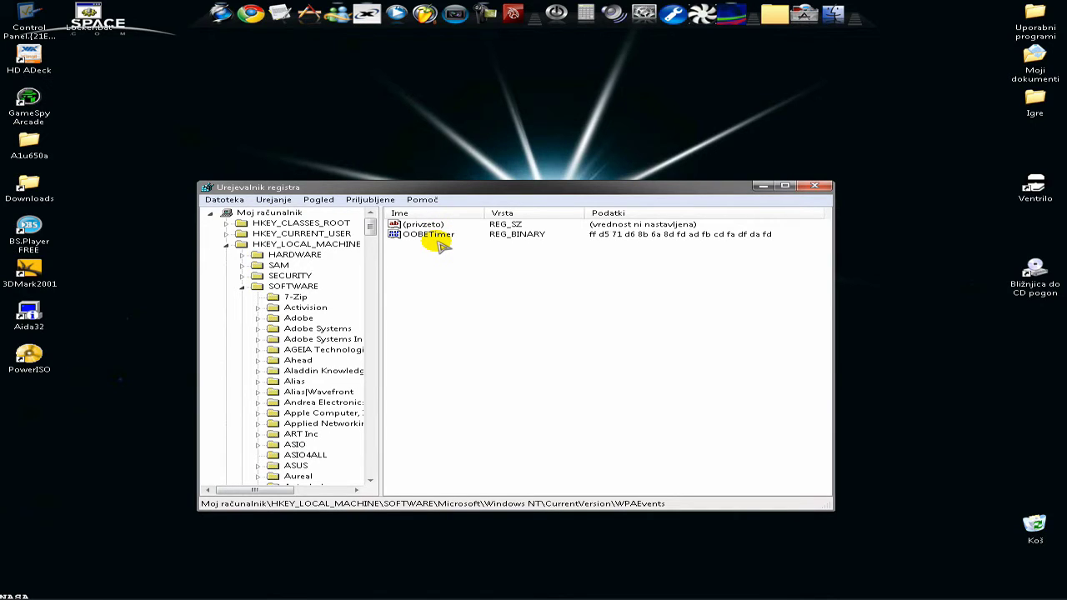
pyautogui.press('super+r')
pyautogui.click(286, 497)
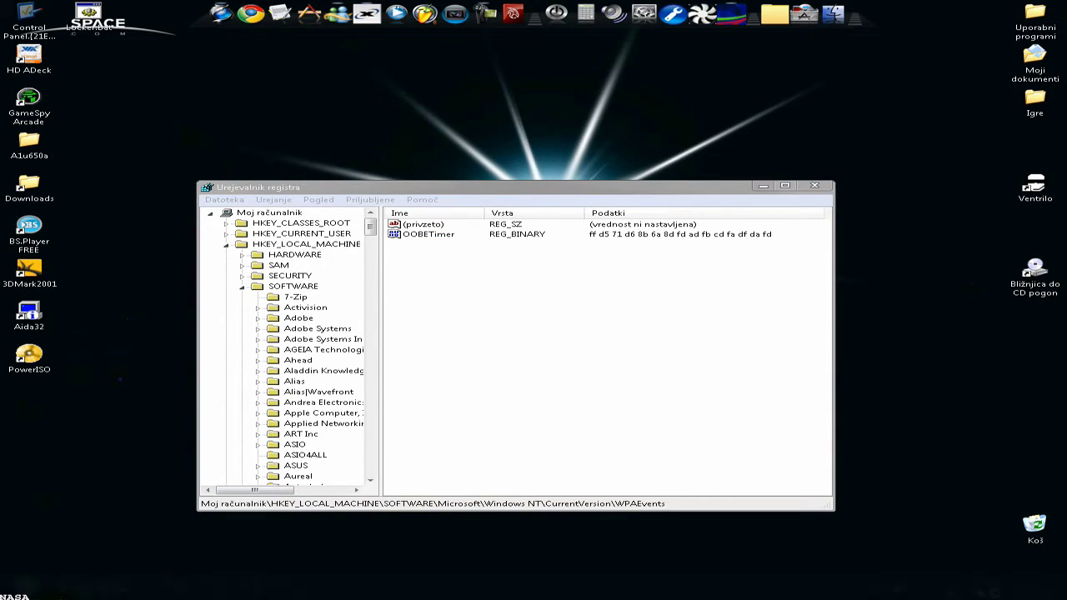
pyautogui.press('super')
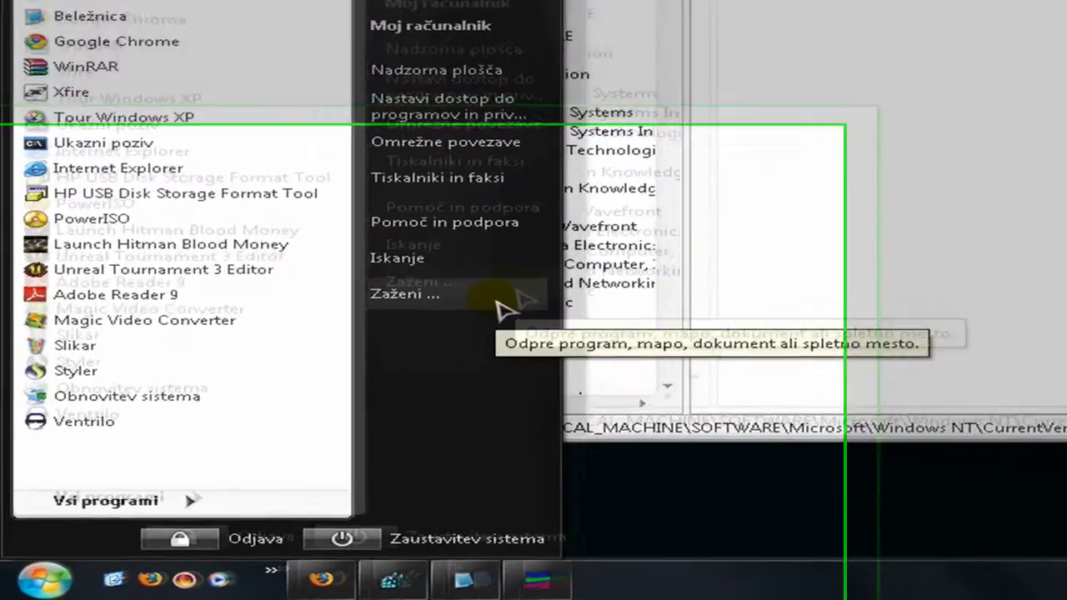
pyautogui.click(278, 434)
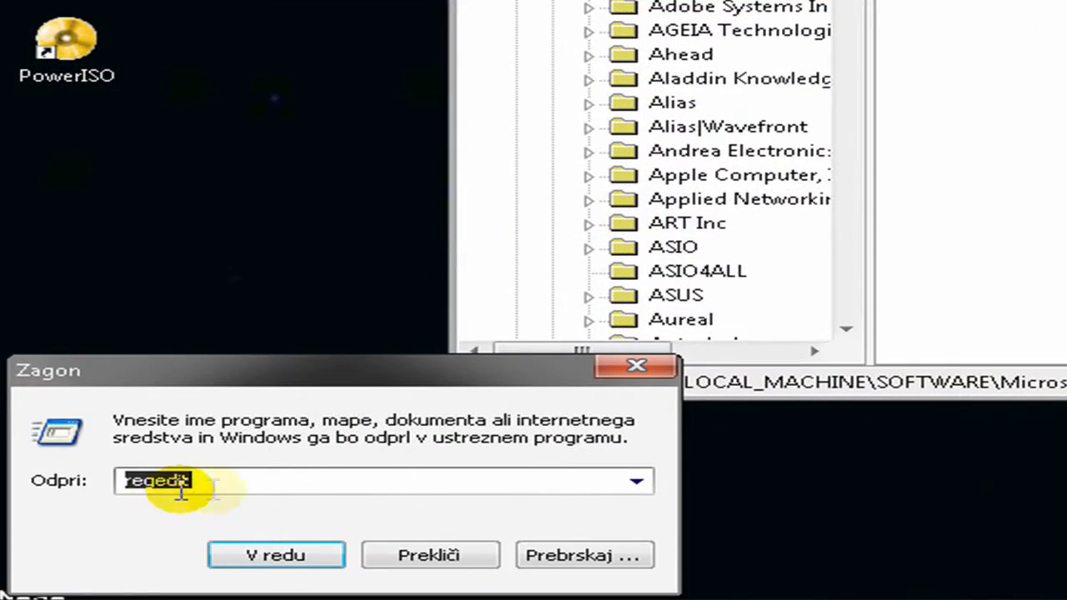
pyautogui.click(279, 557)
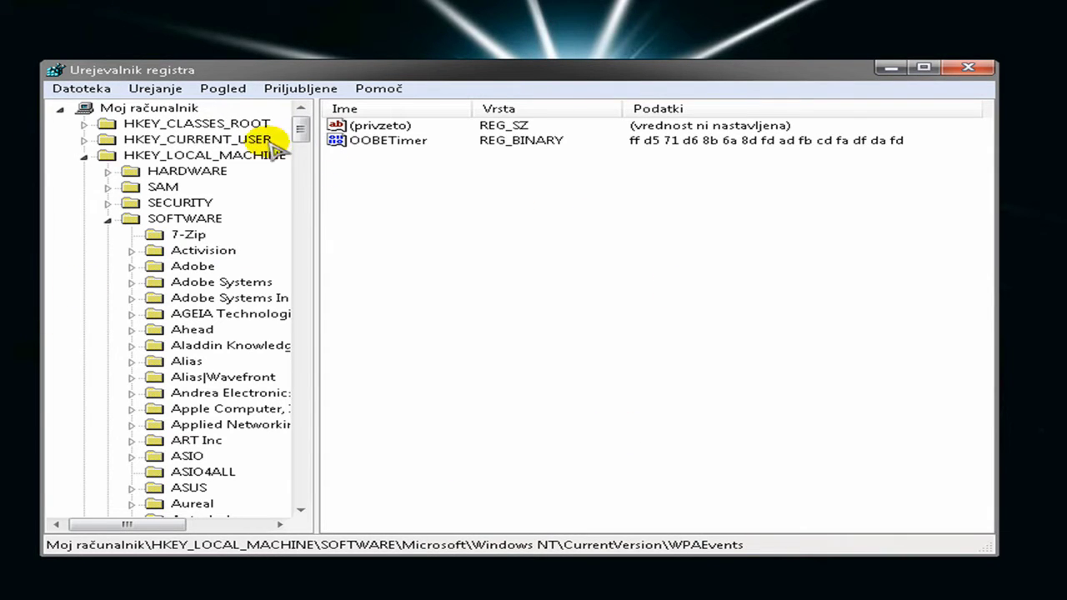
# Navigate the registry tree to HKEY_LOCAL_MACHINE\SOFTWARE\Microsoft
pyautogui.click(244, 158)
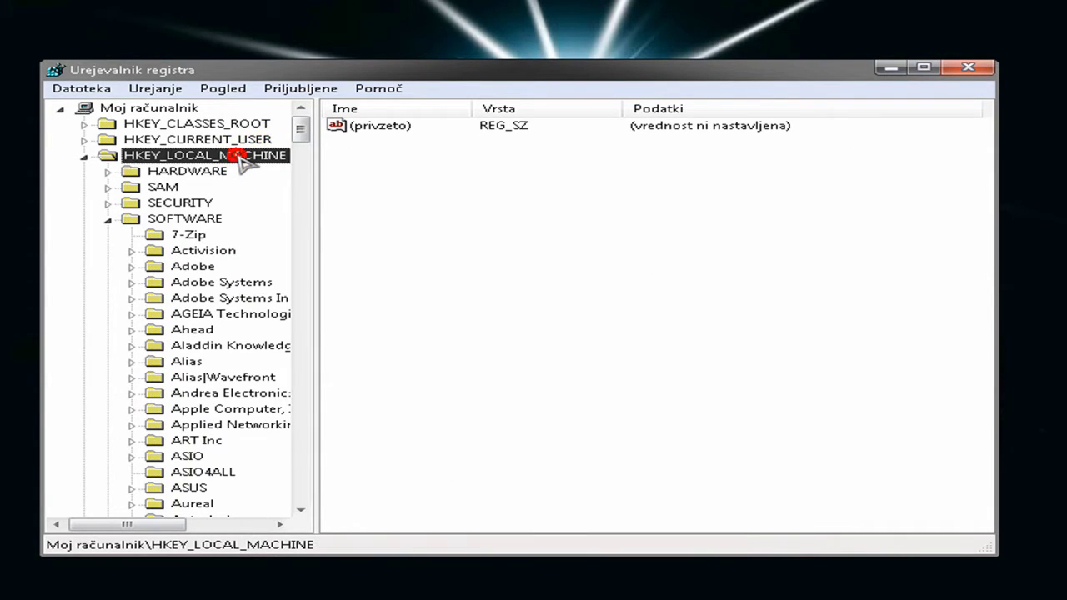
pyautogui.click(203, 219)
pyautogui.scroll(-7, 200, 225)
pyautogui.scroll(-17, 201, 227)
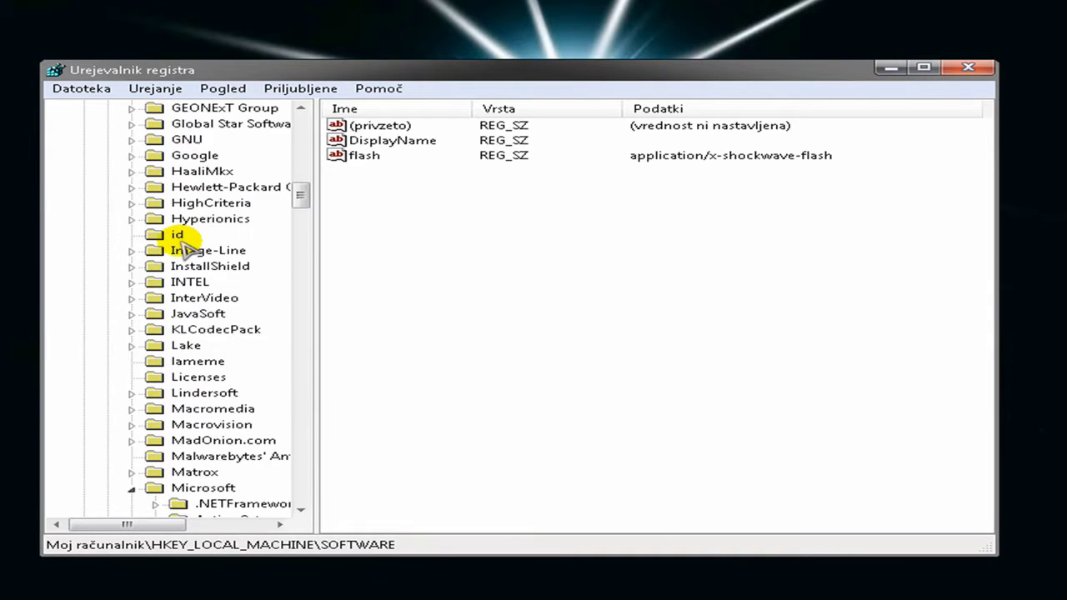
pyautogui.click(203, 298)
pyautogui.scroll(-10, 204, 300)
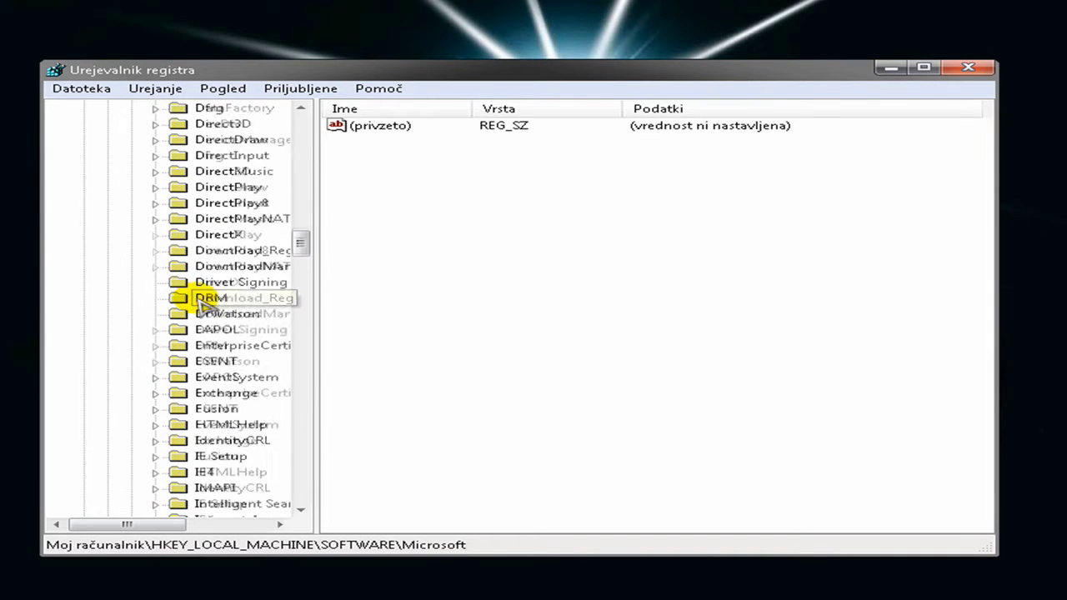
# Select the WPAEvents key inside Windows NT\CurrentVersion under the Microsoft branch
pyautogui.moveTo(302, 254); pyautogui.dragTo(301, 352)
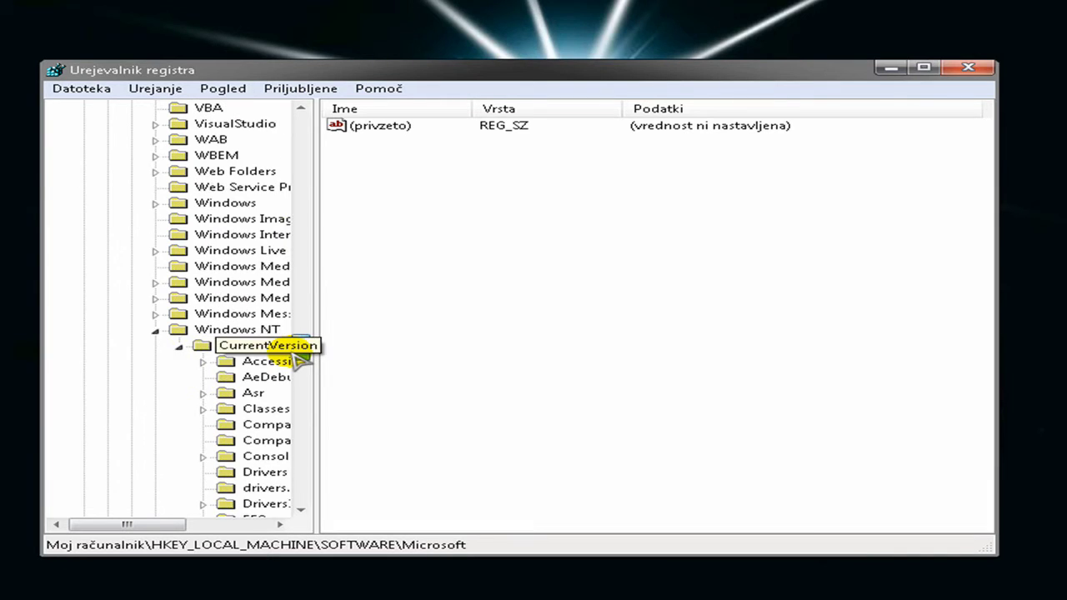
pyautogui.click(250, 332)
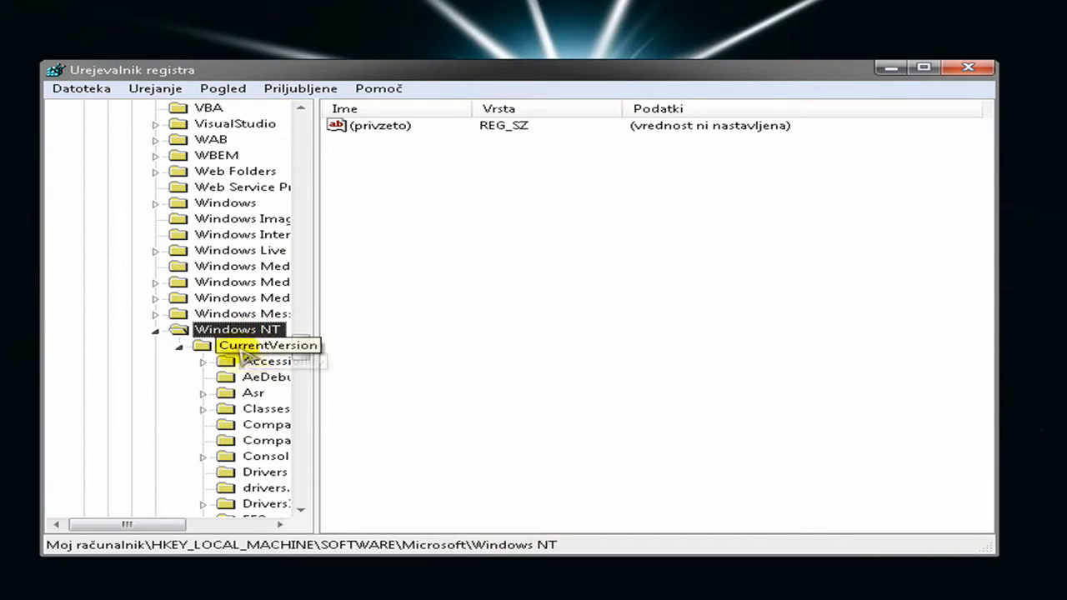
pyautogui.click(250, 346)
pyautogui.moveTo(300, 346); pyautogui.dragTo(305, 417)
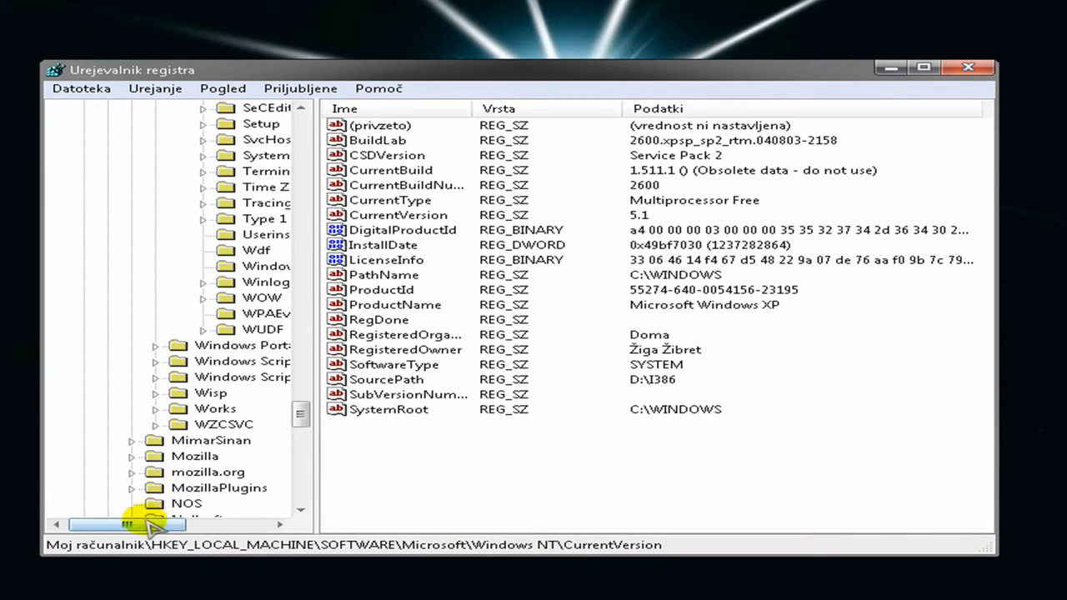
pyautogui.moveTo(72, 526); pyautogui.dragTo(219, 525)
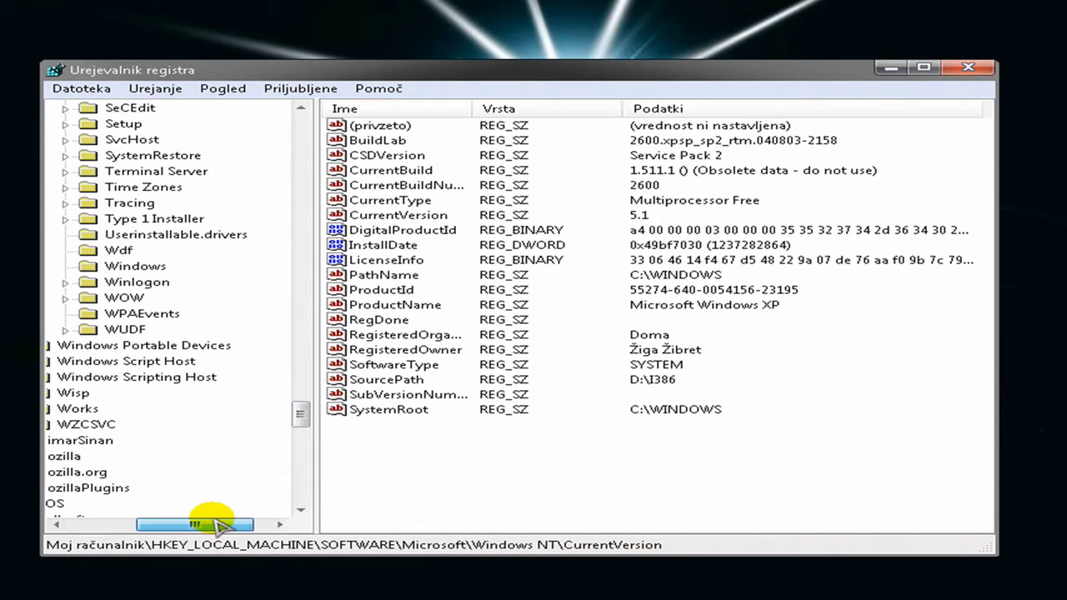
pyautogui.click(119, 313)
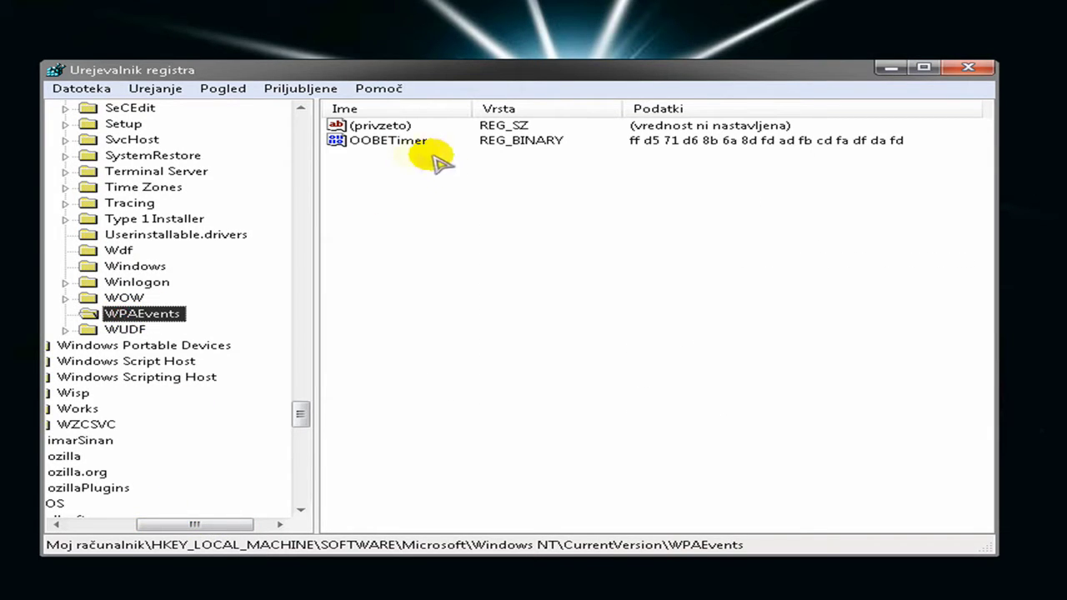
# Delete the DA byte from the binary data of the OOBETimer value and save the edit
pyautogui.doubleClick(395, 142)
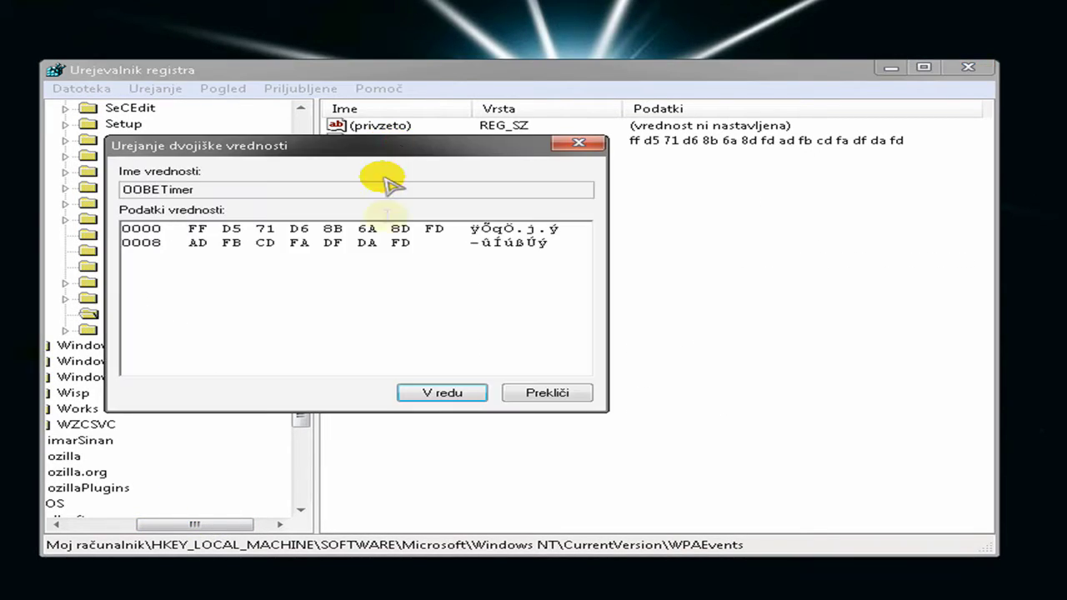
pyautogui.click(402, 248)
pyautogui.moveTo(401, 248); pyautogui.dragTo(365, 244)
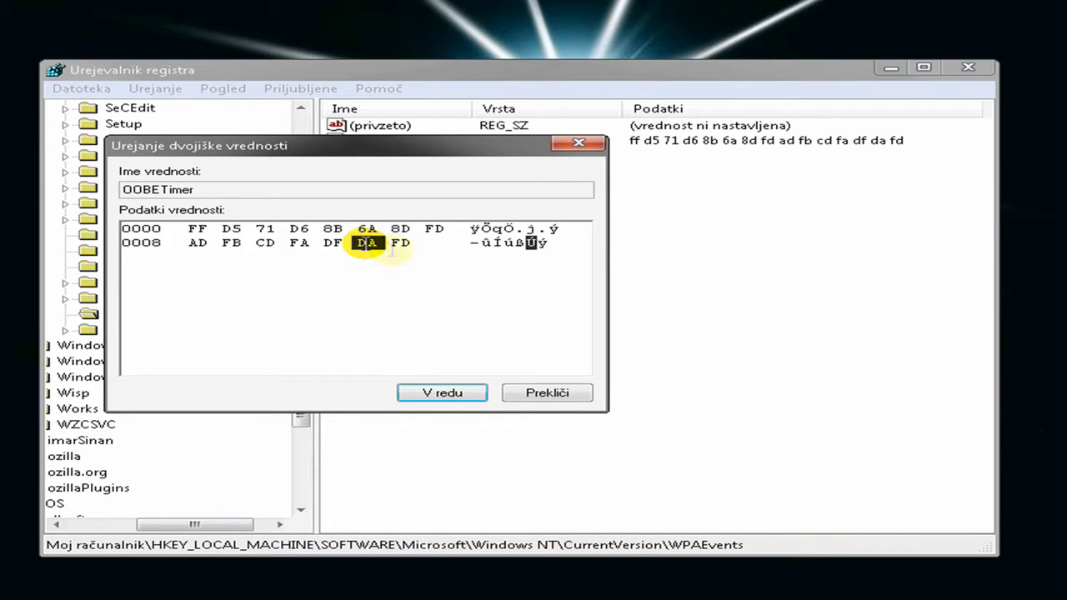
pyautogui.click(405, 243)
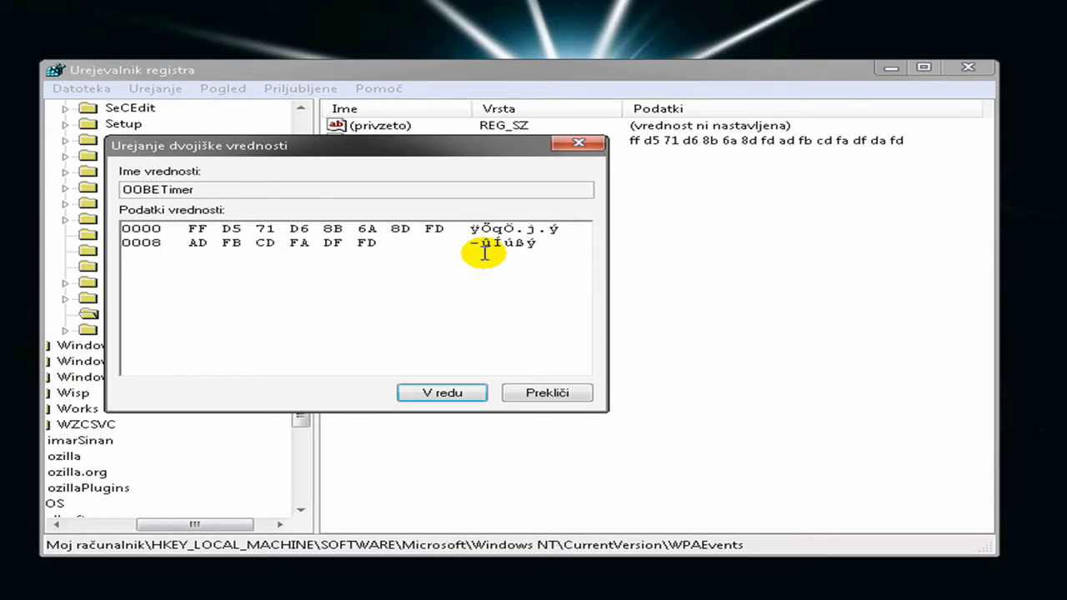
pyautogui.click(450, 388)
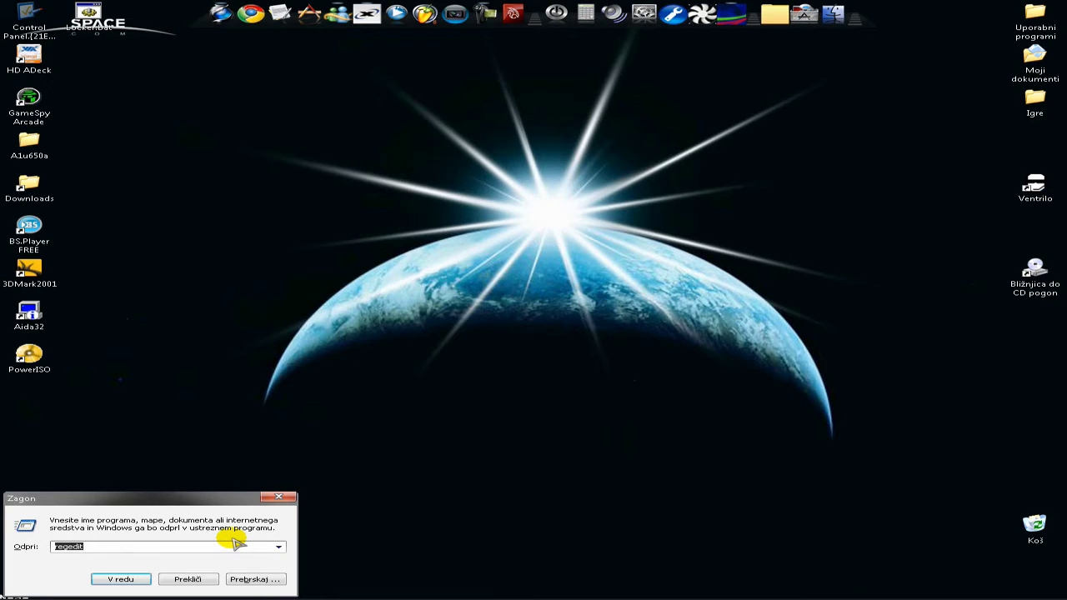
pyautogui.press('BackSpace')
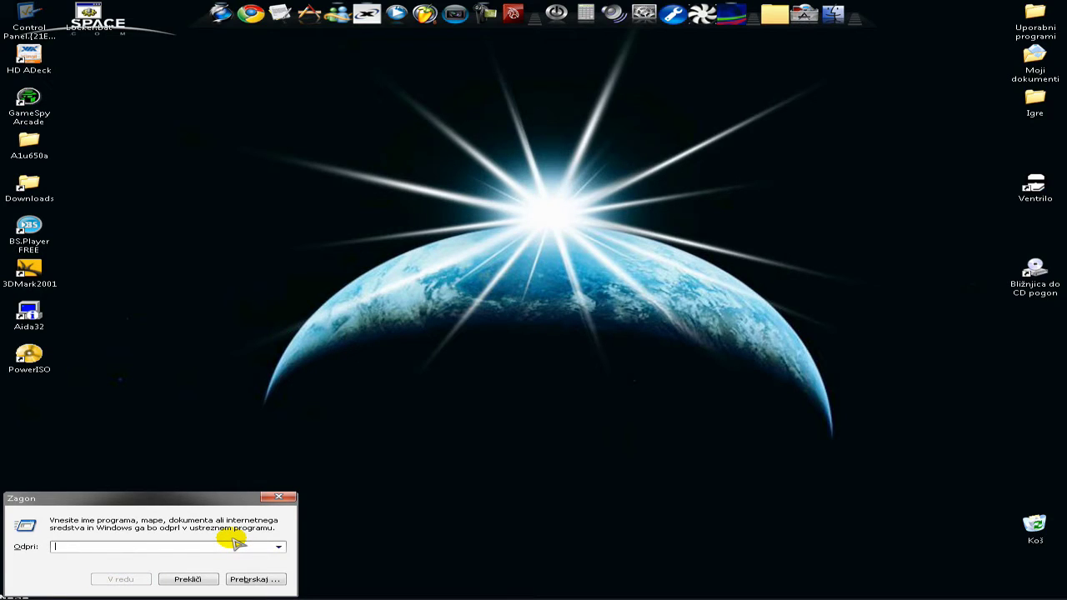
pyautogui.moveTo(250, 593)
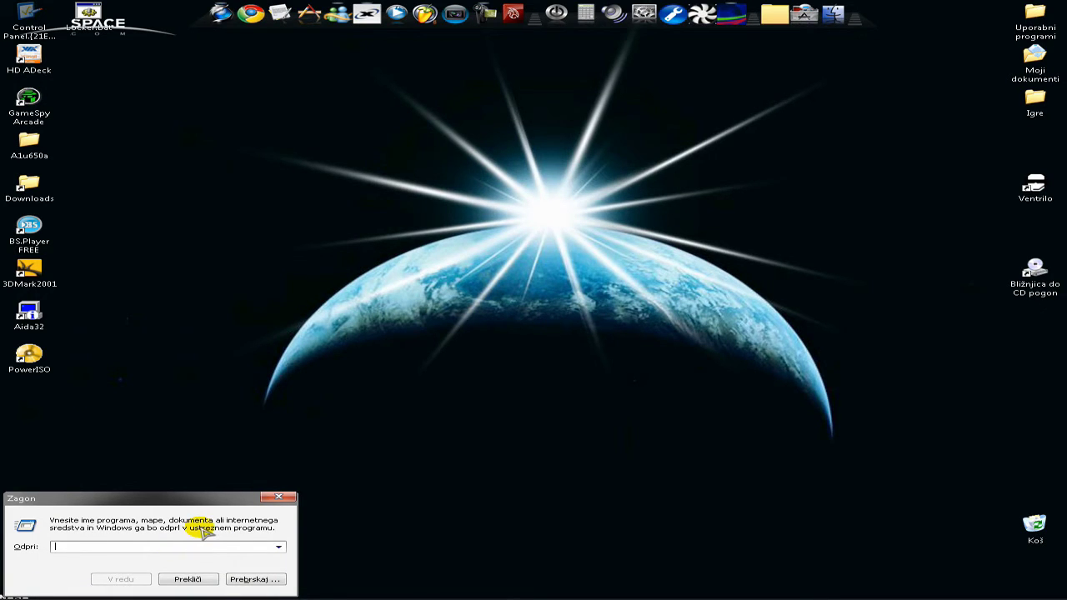
pyautogui.write('o')
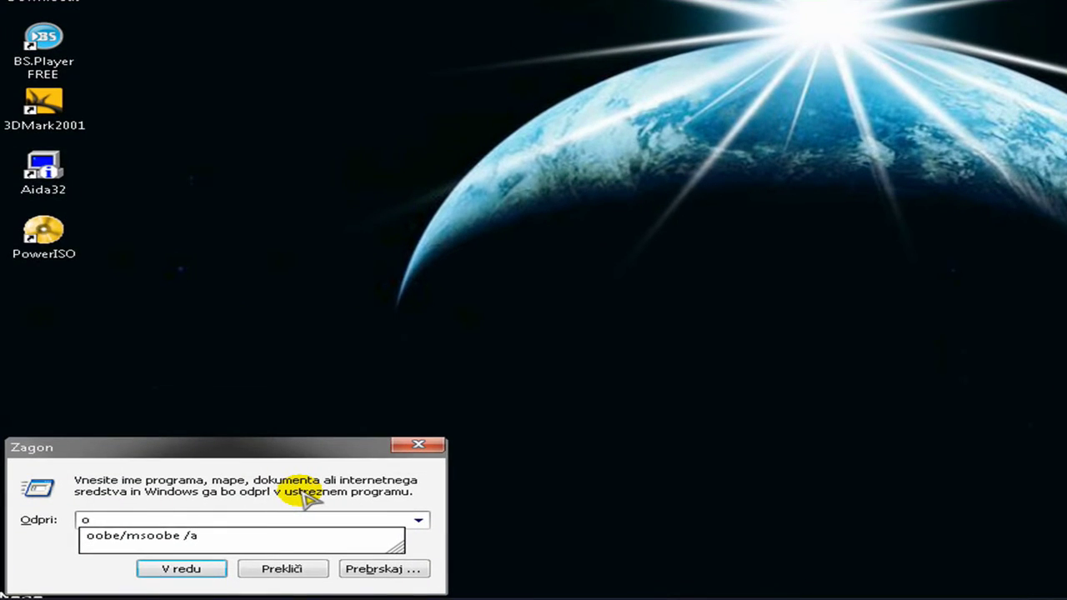
pyautogui.press('Down')
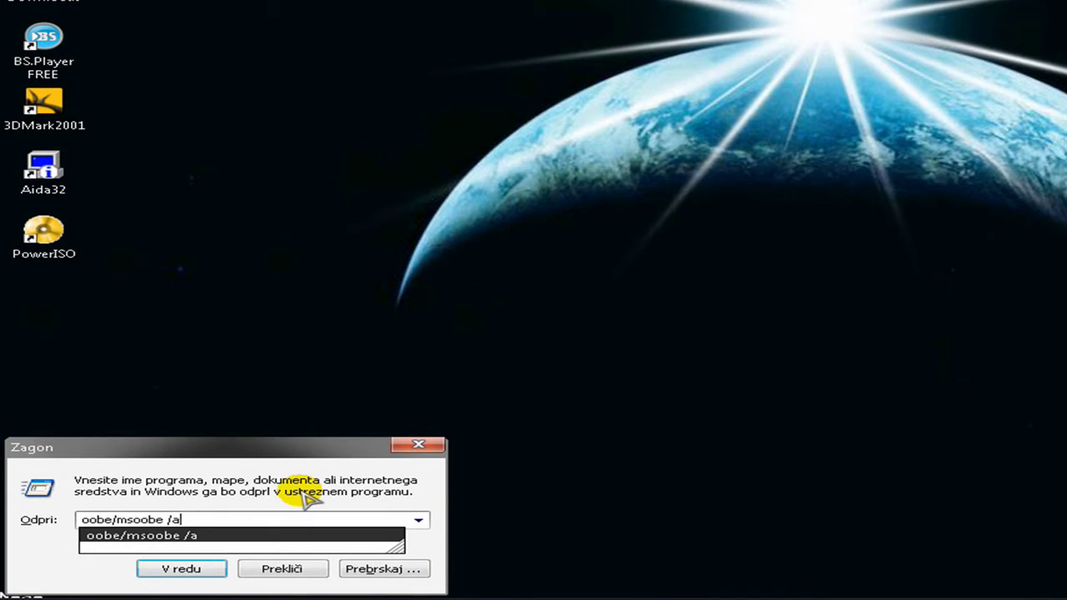
pyautogui.press('BackSpace')
pyautogui.press('BackSpace')
pyautogui.press('BackSpace')
pyautogui.press('BackSpace')
pyautogui.press('BackSpace')
pyautogui.press('BackSpace')
pyautogui.press('BackSpace')
pyautogui.press('BackSpace')
pyautogui.press('BackSpace')
pyautogui.press('BackSpace')
pyautogui.press('BackSpace')
pyautogui.press('BackSpace')
pyautogui.press('BackSpace')
pyautogui.press('BackSpace')
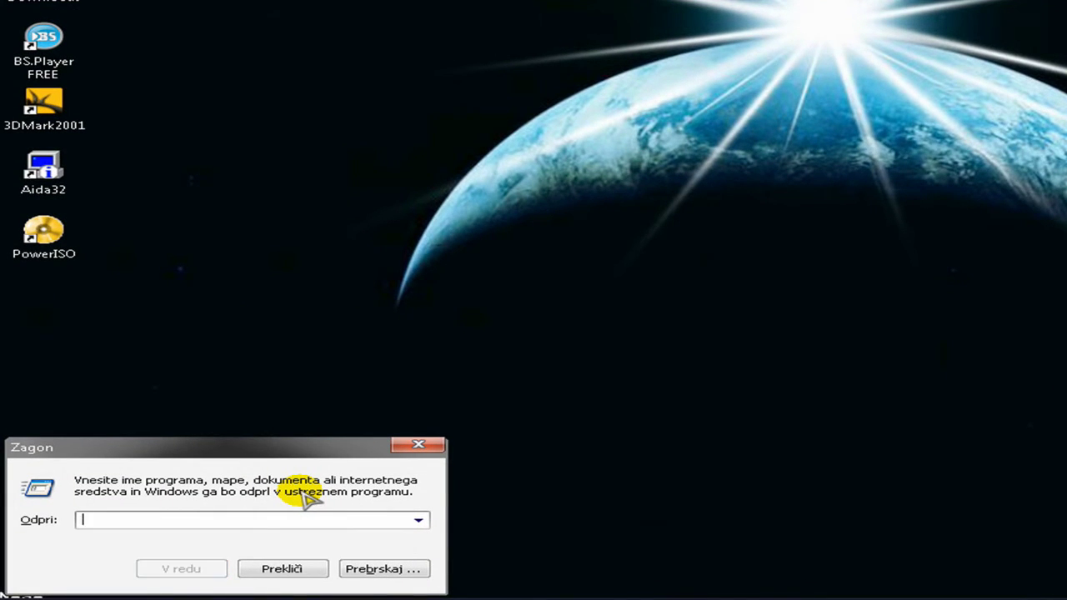
# Run the command %systemroot%\system32\oobe\msoobe.exe /a to start the Windows activation wizard
pyautogui.write('%')
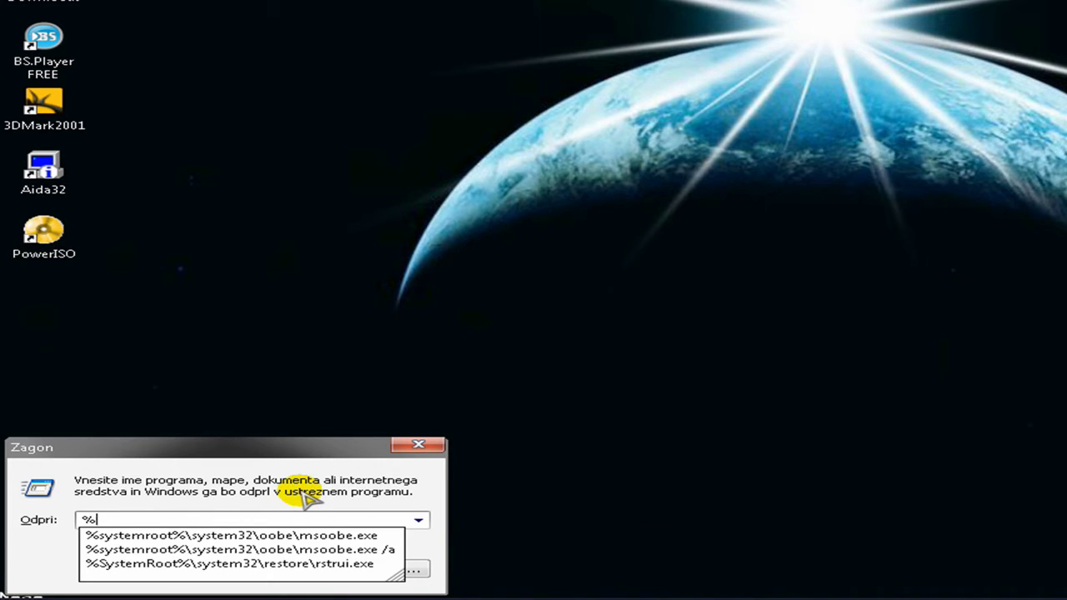
pyautogui.press('Down')
pyautogui.press('Down')
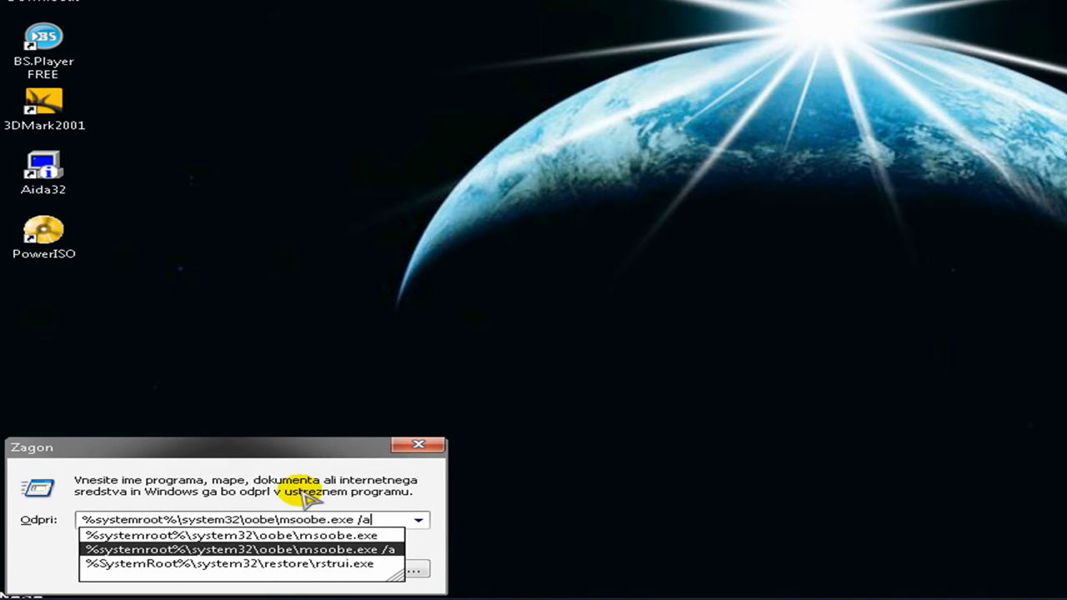
pyautogui.press('Return')
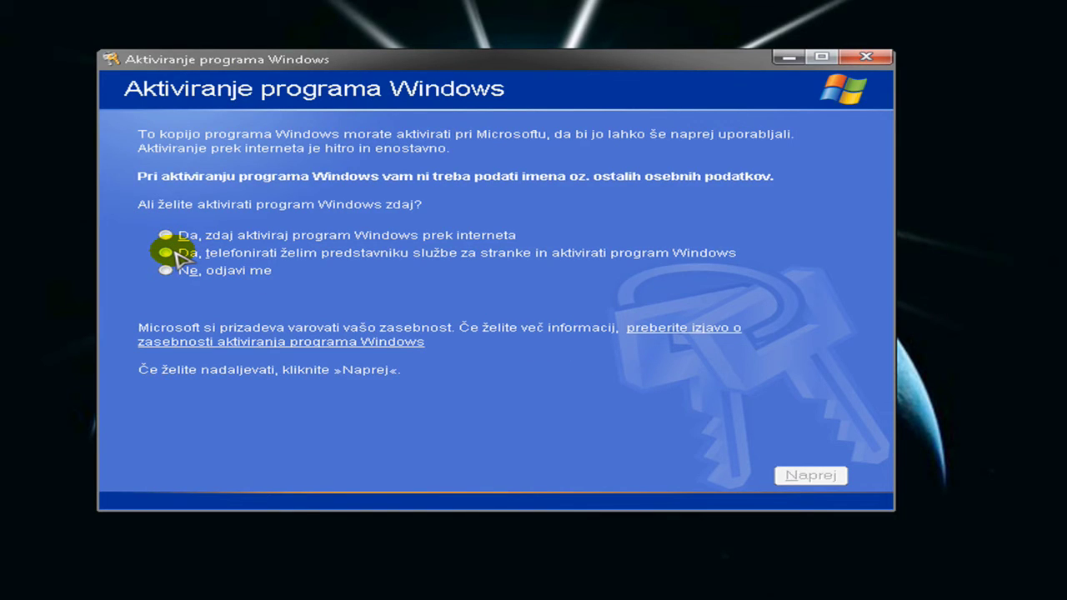
# Choose to activate Windows by telephone and proceed to the page for changing the product key
pyautogui.click(171, 252)
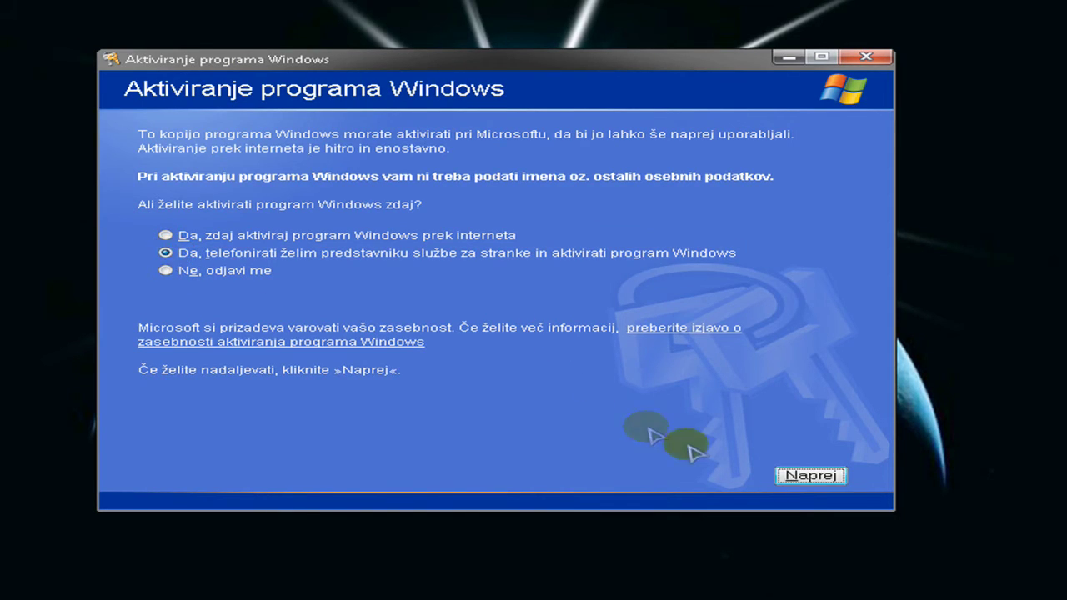
pyautogui.click(792, 474)
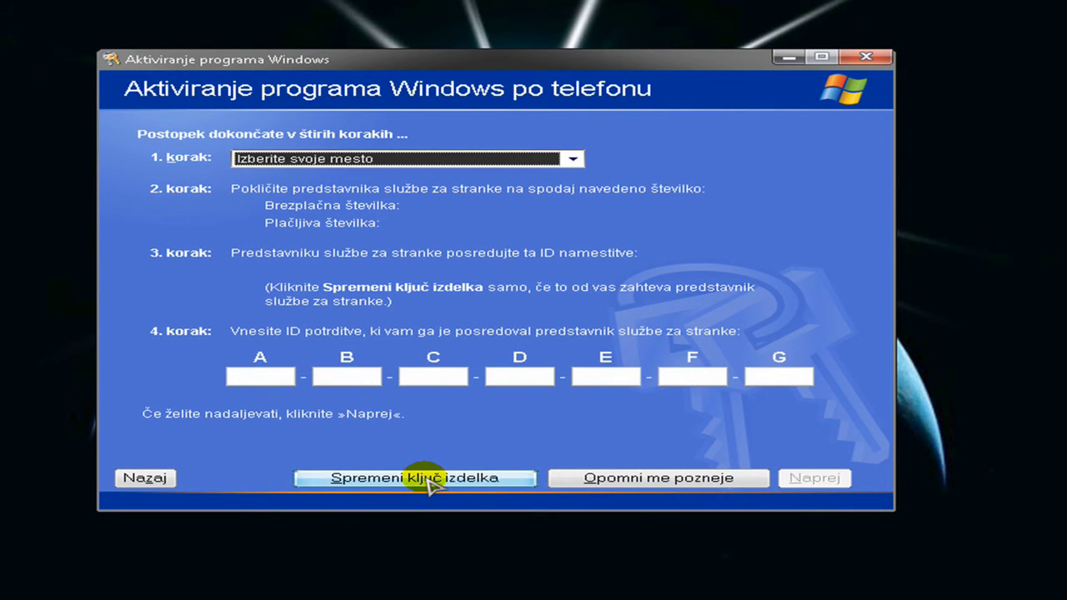
pyautogui.click(428, 480)
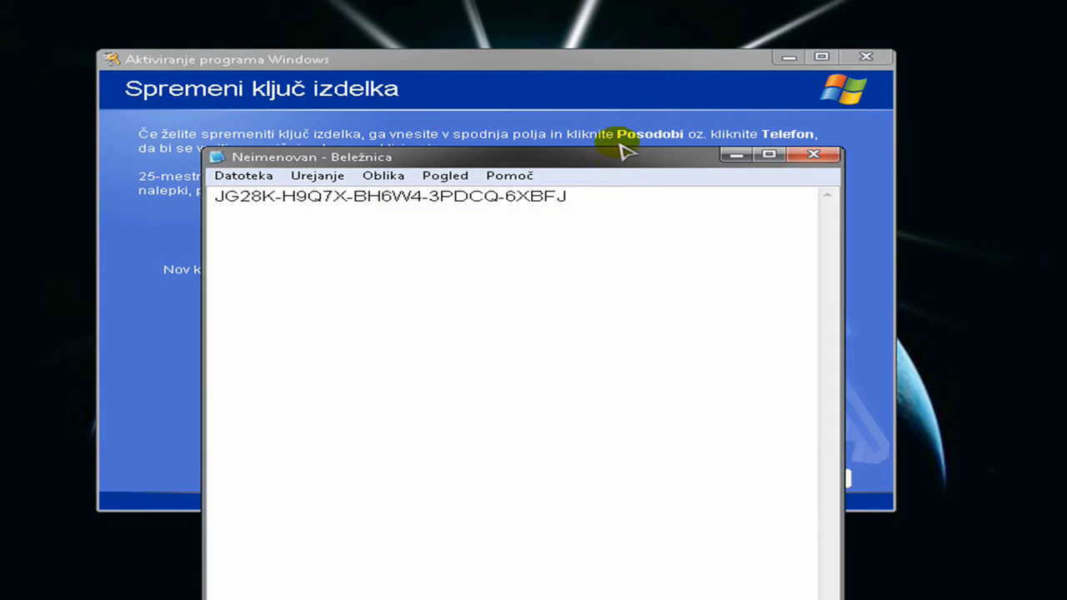
# Copy the first group of the product key from the Notepad note into the first new key field, dismissing the dictionary pop-up
pyautogui.doubleClick(625, 150)
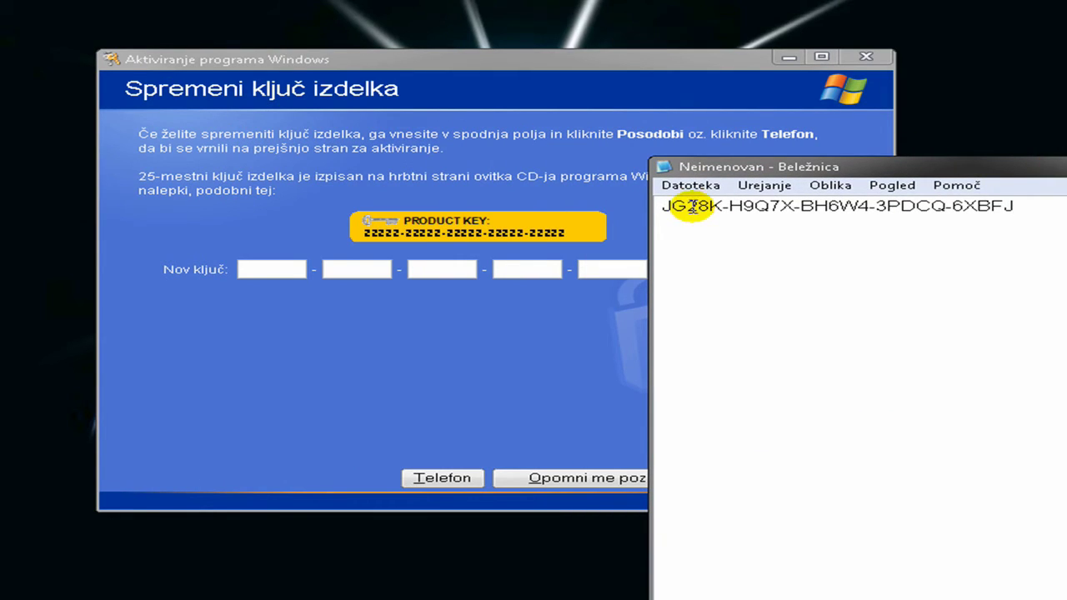
pyautogui.doubleClick(722, 205)
pyautogui.hotkey('ctrl', 'c')
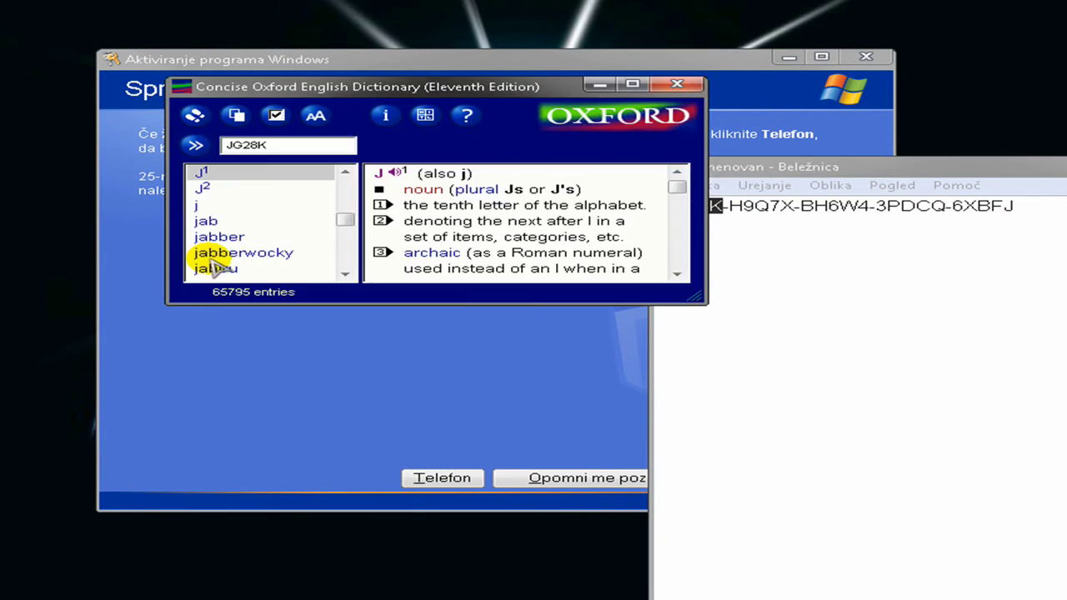
pyautogui.click(677, 84)
pyautogui.click(283, 265)
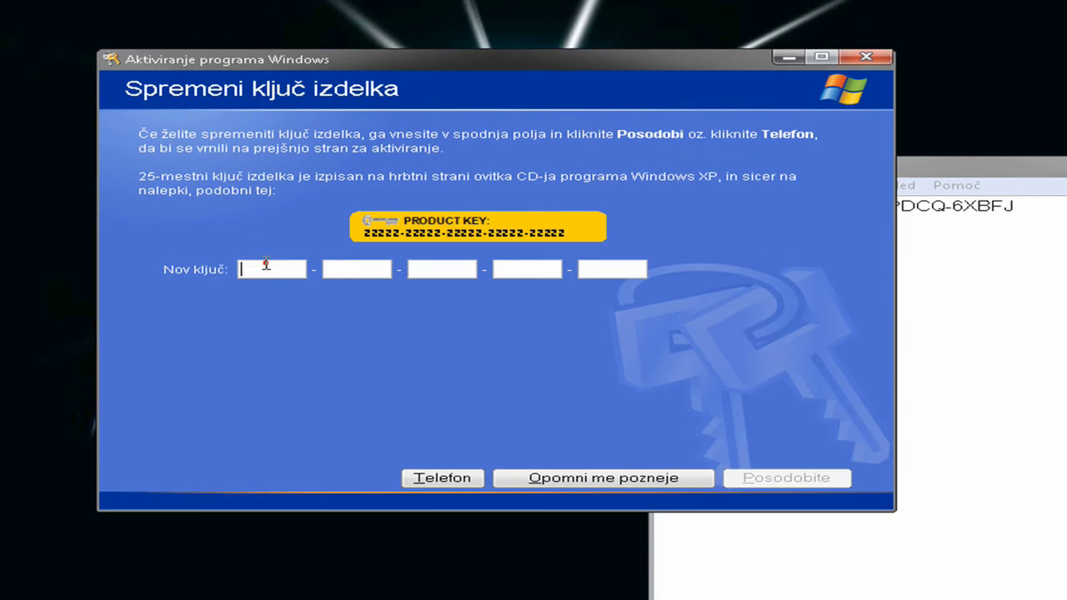
pyautogui.hotkey('ctrl', 'v')
# Copy the second group of the product key from the note into the second new key field
pyautogui.click(943, 292)
pyautogui.moveTo(730, 206); pyautogui.dragTo(801, 209)
pyautogui.hotkey('ctrl', 'c')
pyautogui.click(359, 269)
pyautogui.hotkey('ctrl', 'v')
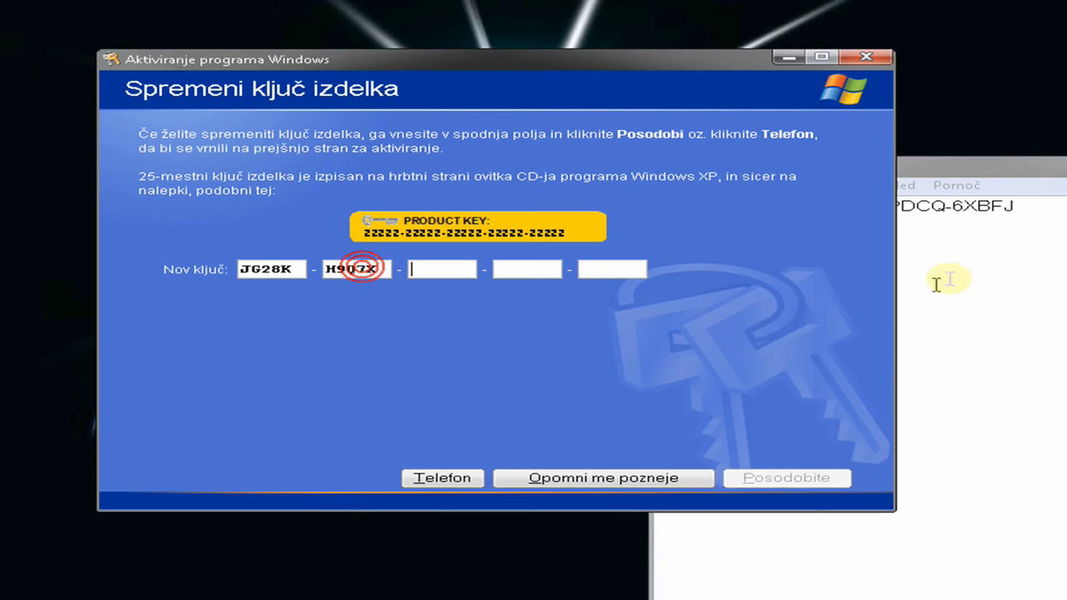
# Copy the third group of the product key from the note into the third new key field
pyautogui.click(950, 278)
pyautogui.moveTo(799, 206); pyautogui.dragTo(871, 206)
pyautogui.hotkey('ctrl', 'c')
pyautogui.click(463, 270)
pyautogui.hotkey('ctrl', 'v')
# Copy the fourth group of the product key from the note into the fourth new key field
pyautogui.click(917, 274)
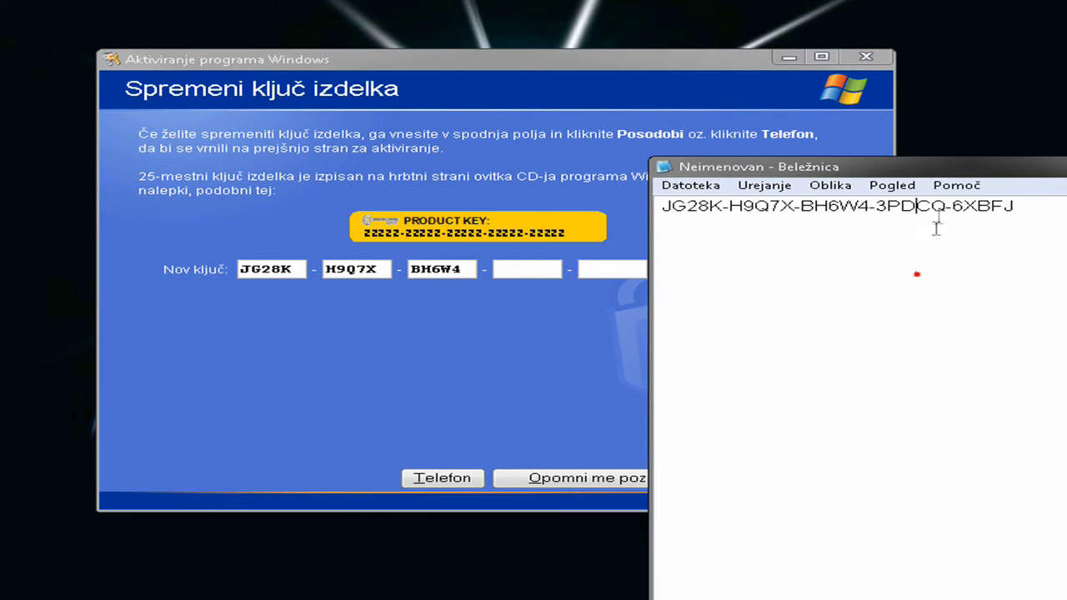
pyautogui.moveTo(945, 206); pyautogui.dragTo(874, 206)
pyautogui.hotkey('ctrl', 'c')
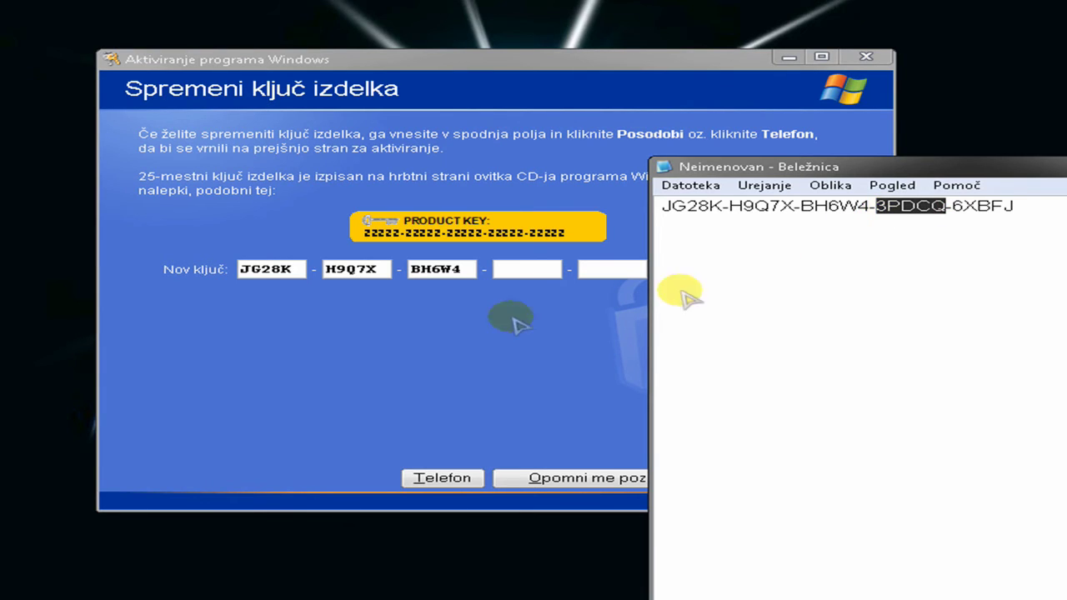
pyautogui.click(520, 278)
pyautogui.hotkey('ctrl', 'v')
# Copy the last group of the product key from the note into the fifth new key field and submit the key update
pyautogui.moveTo(1023, 206); pyautogui.dragTo(953, 217)
pyautogui.click(591, 285)
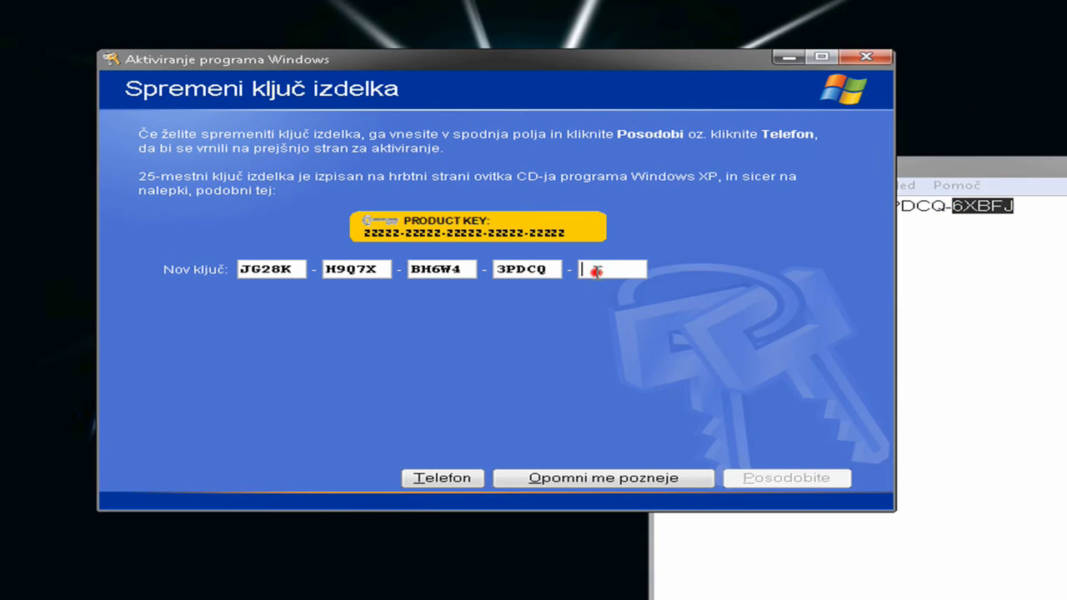
pyautogui.hotkey('ctrl', 'v')
pyautogui.click(787, 479)
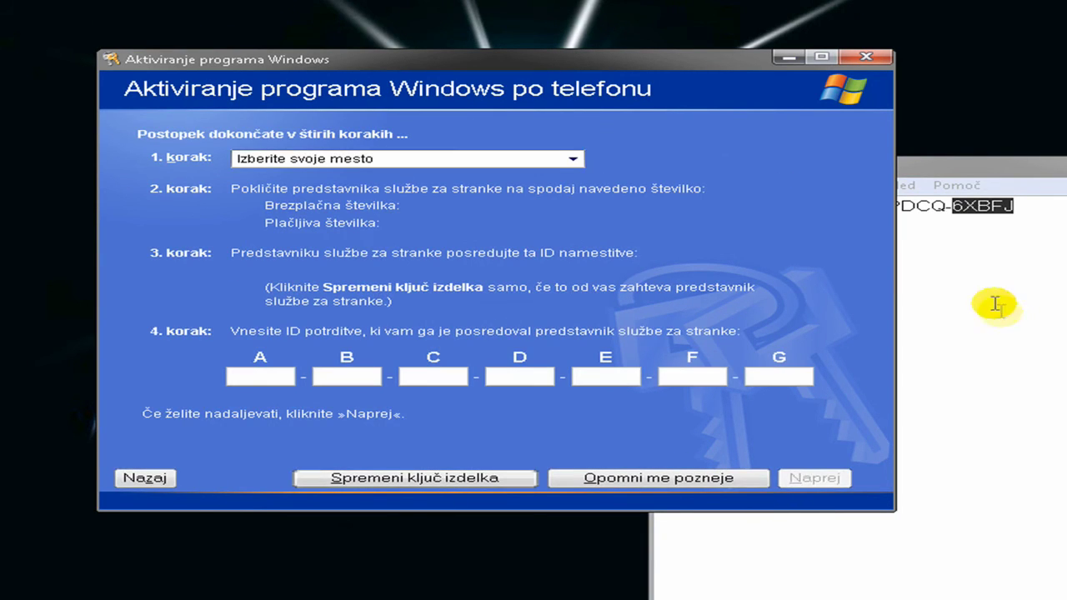
# Close the Windows activation wizard and the untitled Notepad note, discarding the note's changes
pyautogui.click(870, 57)
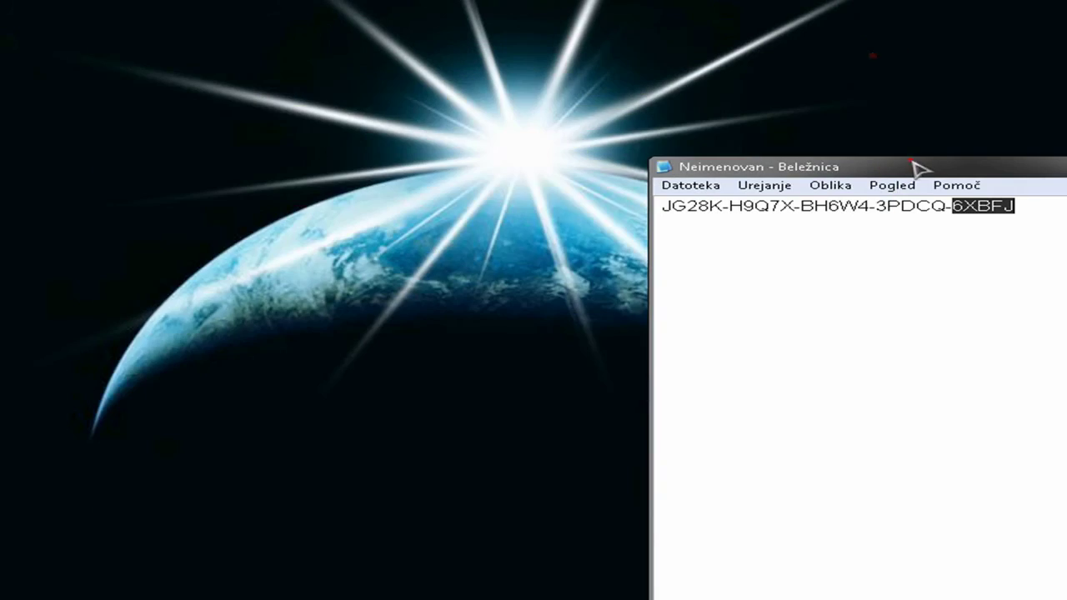
pyautogui.moveTo(913, 162); pyautogui.dragTo(296, 84)
pyautogui.click(643, 87)
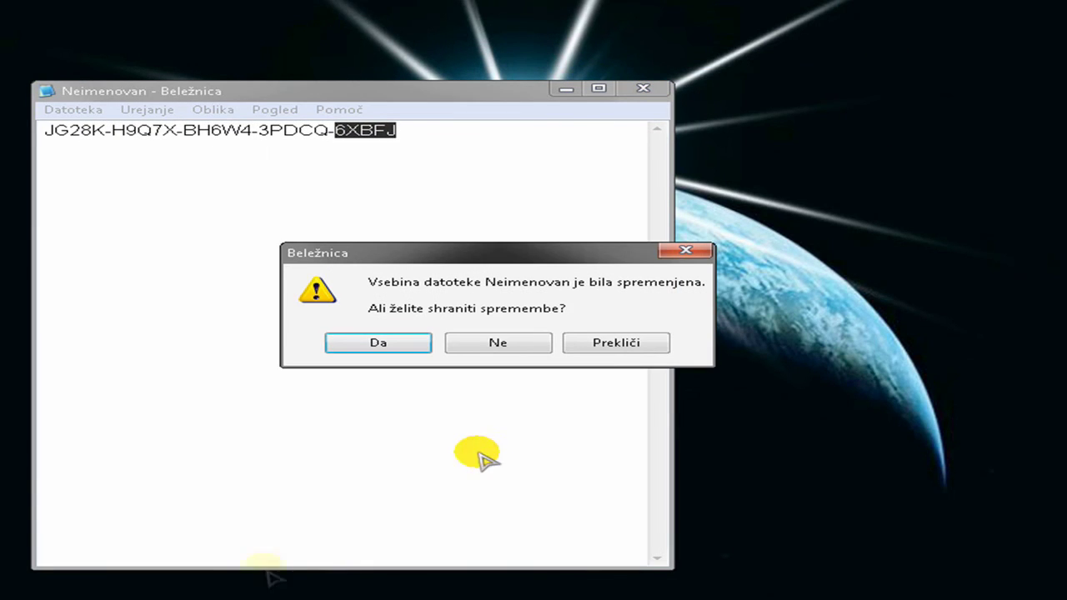
pyautogui.click(500, 345)
# Bring up the Windows shutdown dialog and choose the restart option (Ponovni zagon)
pyautogui.press('super')
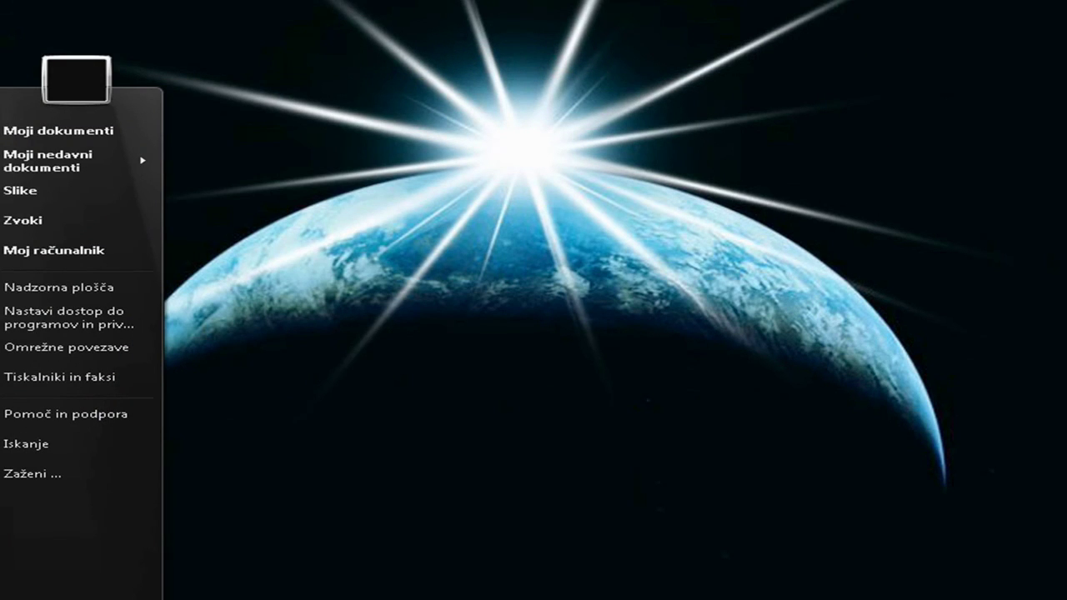
pyautogui.click(191, 578)
pyautogui.scroll(-1, 479, 185)
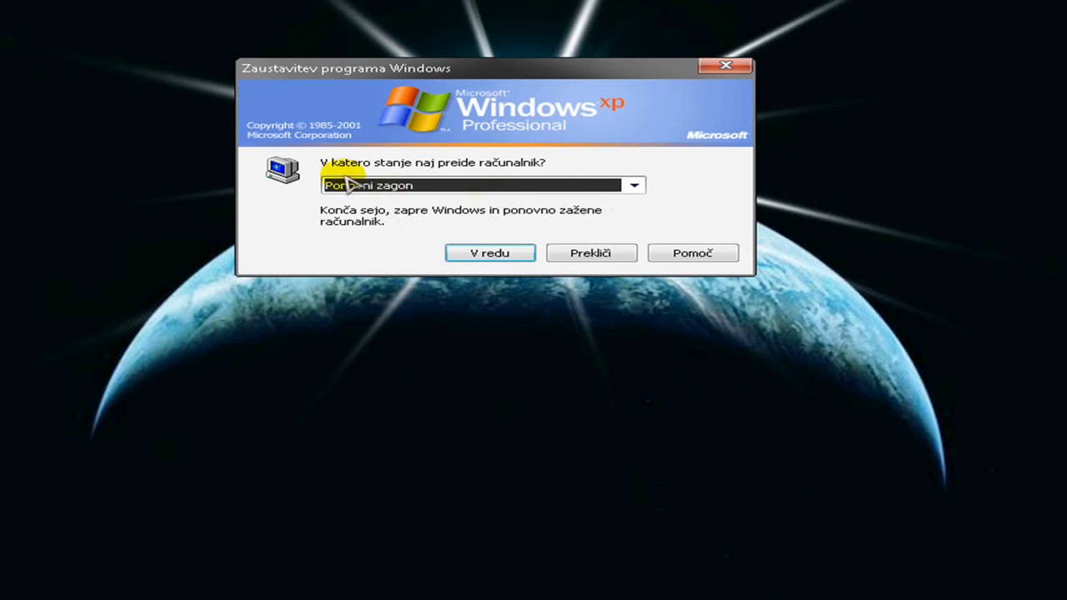